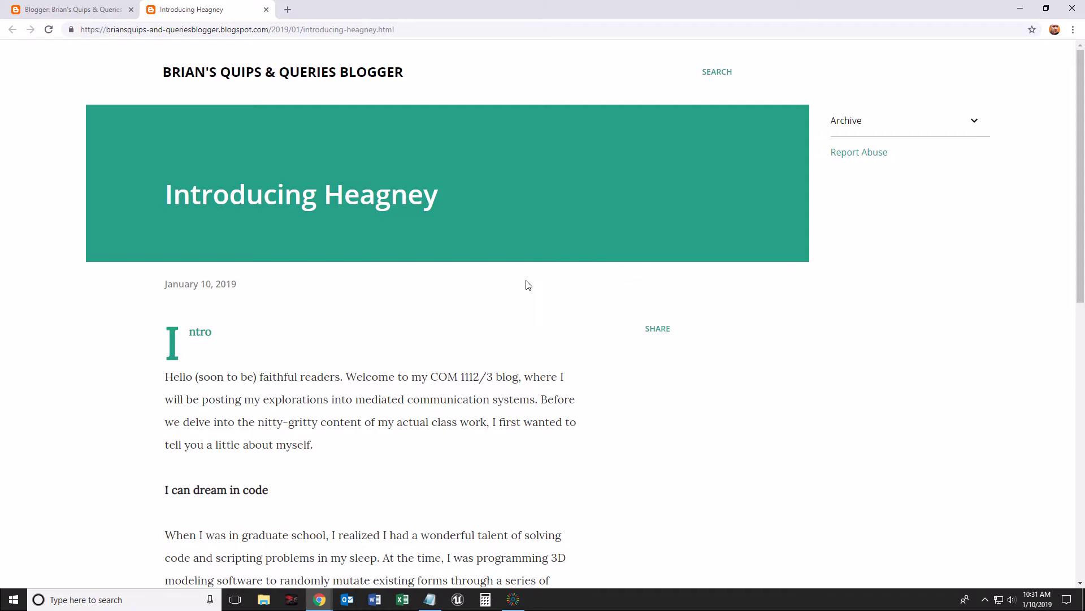
Close the Introducing Heagney post page and select the All posts dashboard's web address
scroll(213, 331, down, 1)
scroll(212, 332, down, 3)
scroll(260, 396, up, 4)
click(266, 10)
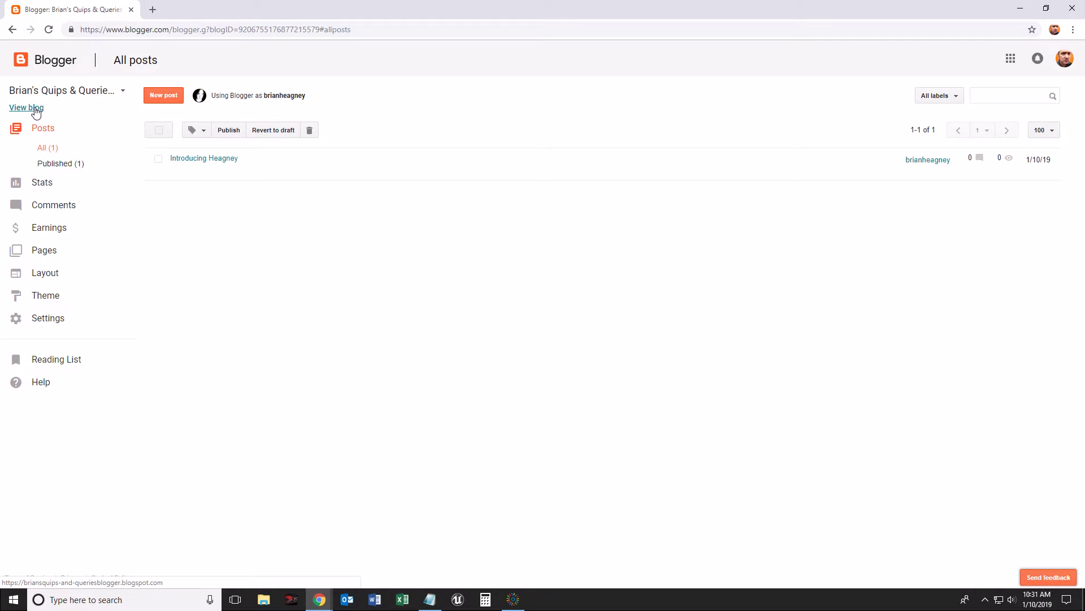
click(165, 32)
key(ctrl+c)
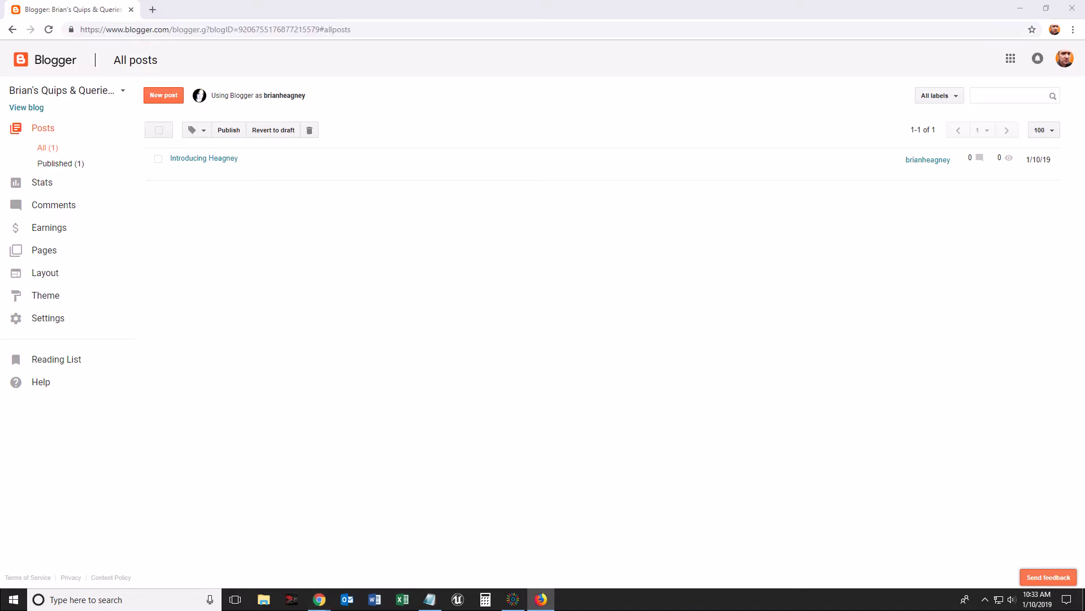
Load the copied dashboard address in Firefox, reaching Google's sign-in page, then move that window aside
drag(267, 114, 569, 11)
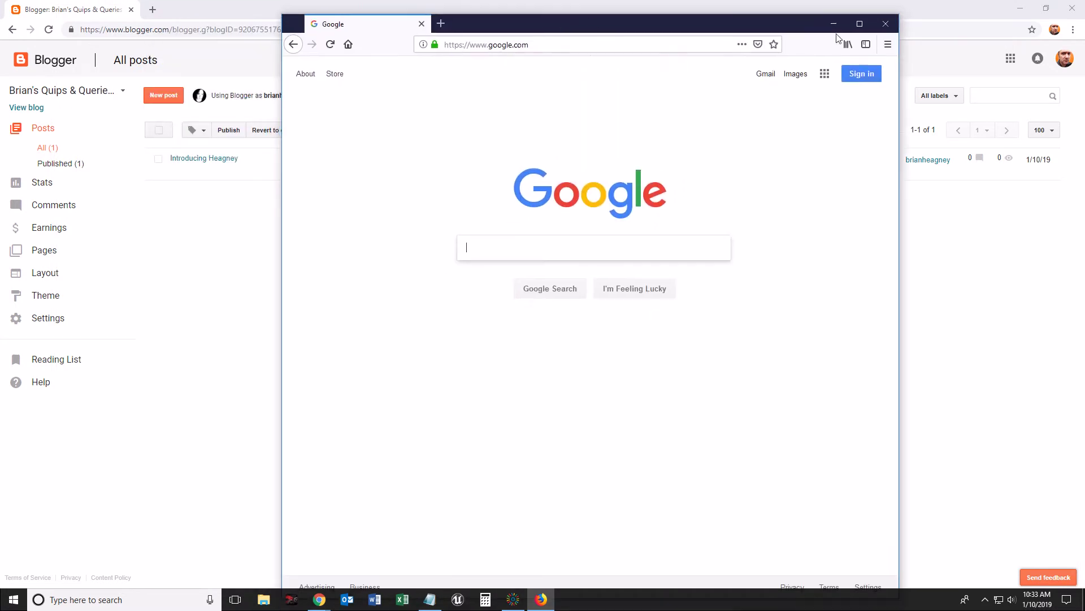
click(637, 45)
key(ctrl+v)
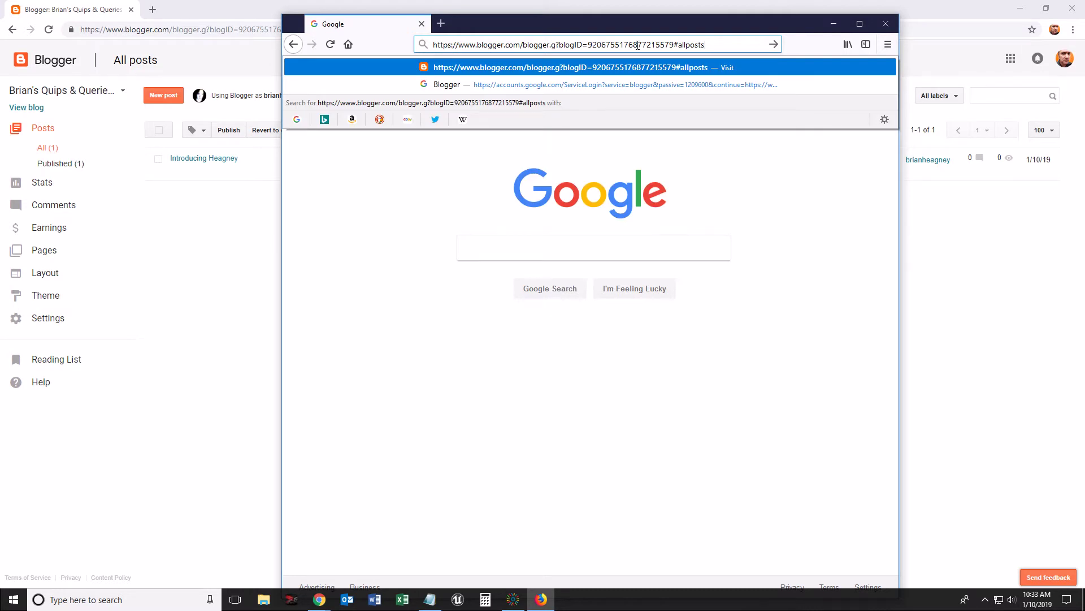
key(Return)
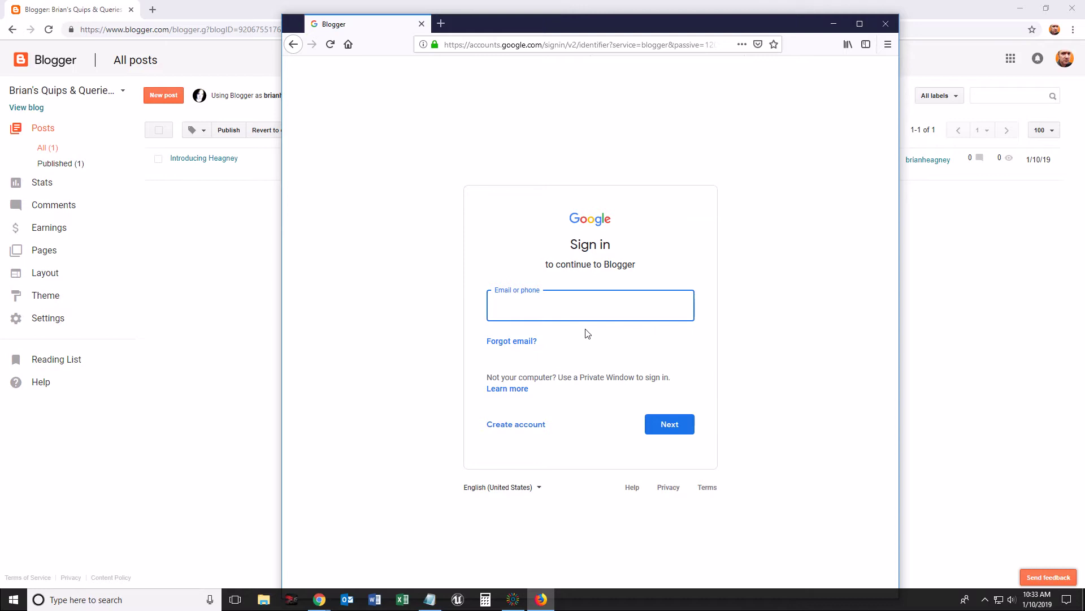
drag(579, 29, 498, 361)
drag(592, 360, 0, 254)
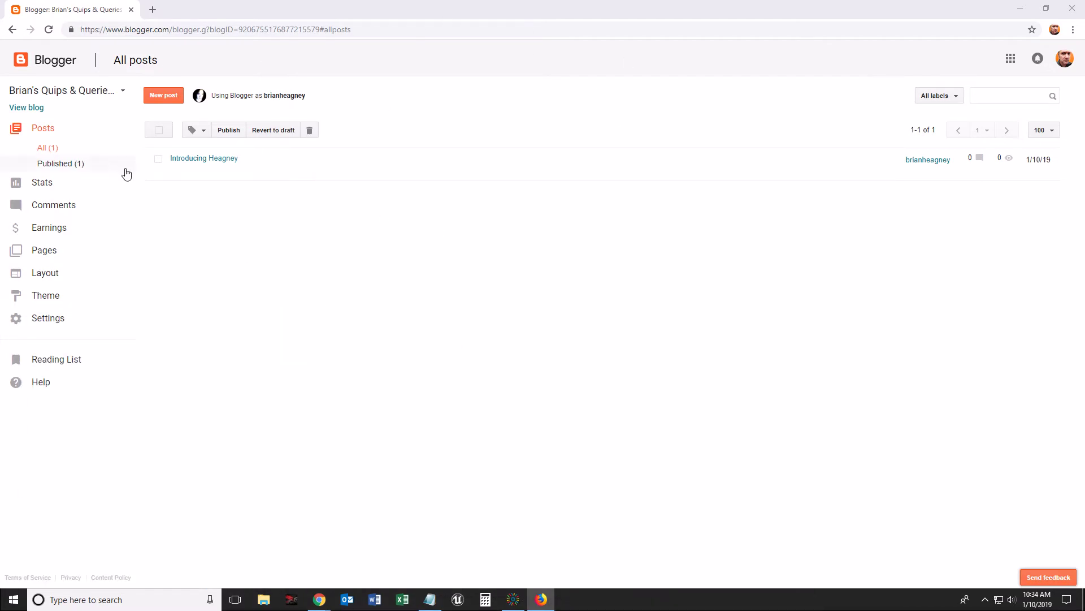
View the blog's public home page in a second tab, then return to the All posts dashboard
mouse_move(206, 169)
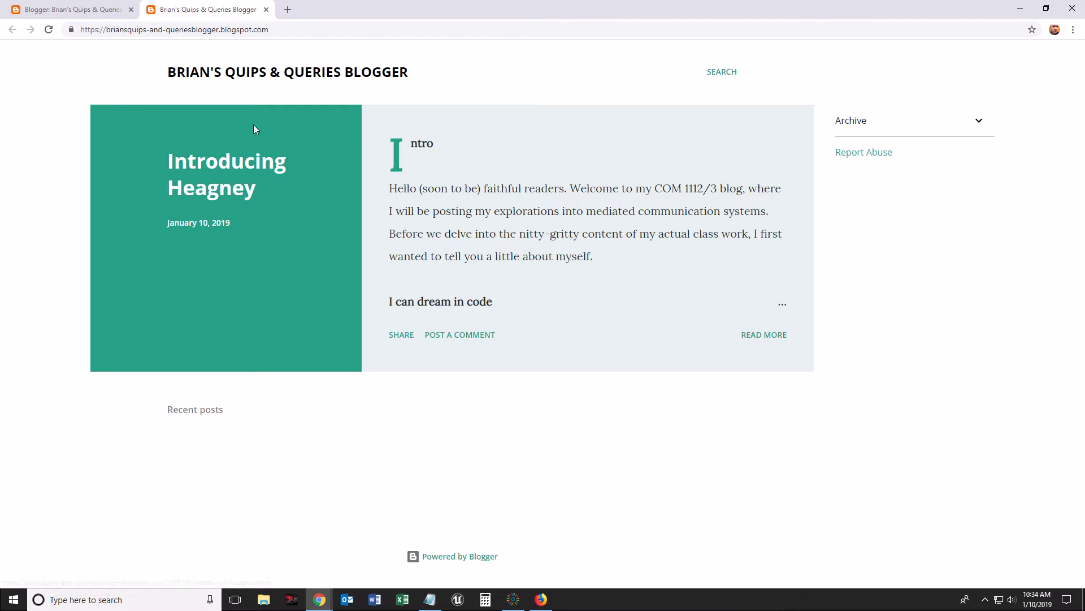
click(90, 12)
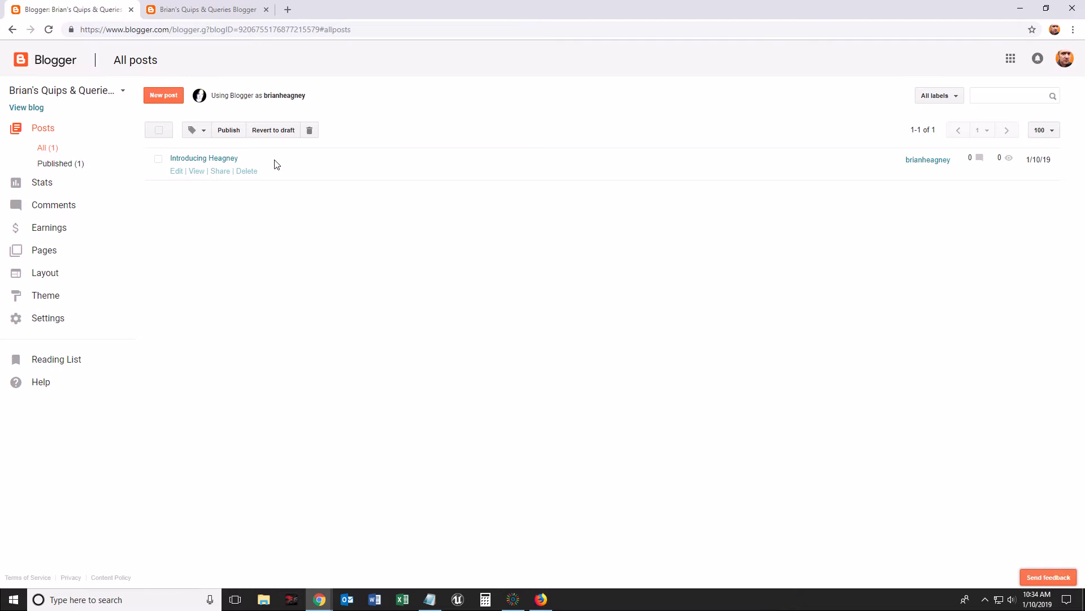
click(201, 10)
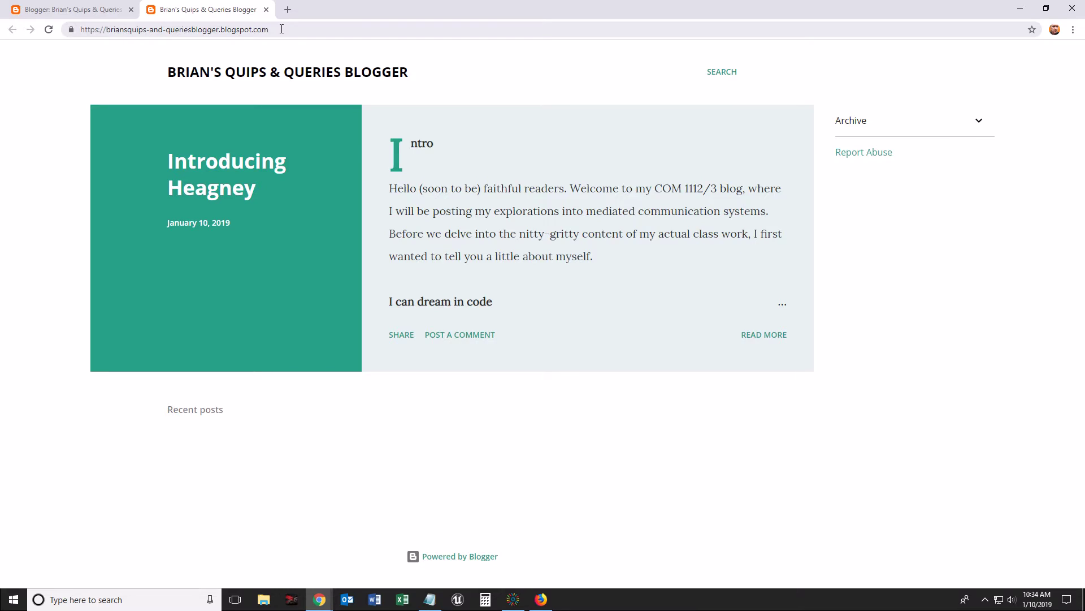
click(71, 13)
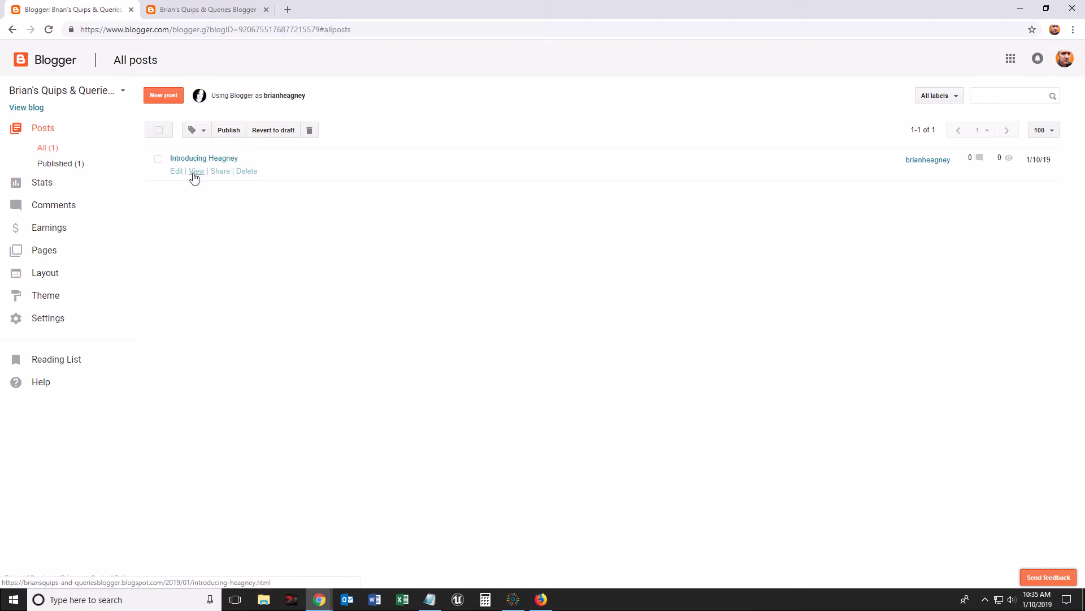
Open the Introducing Heagney post in its own tab and scroll through it
click(194, 174)
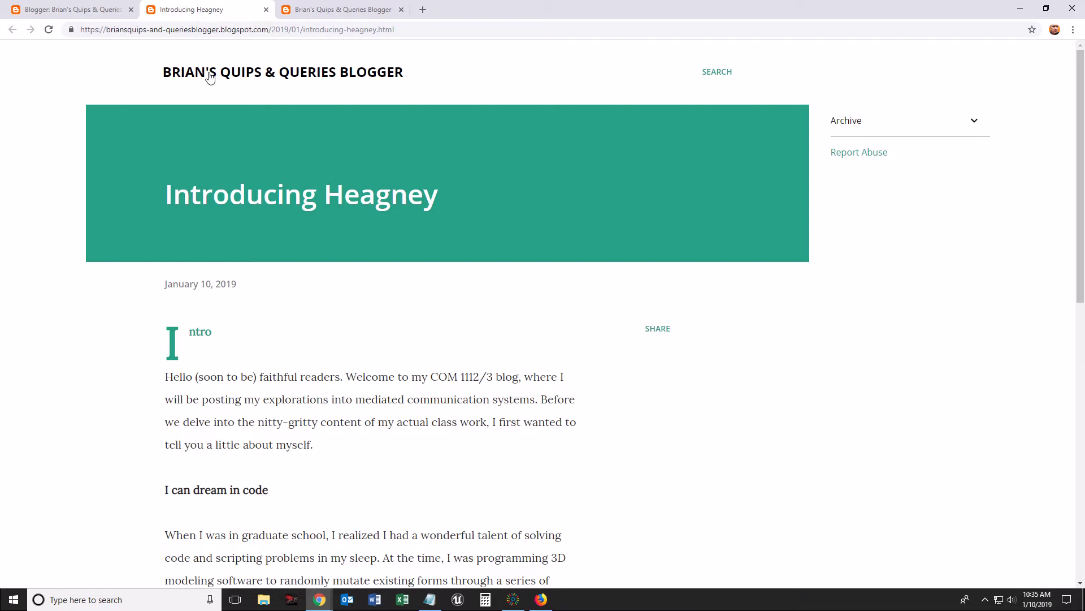
scroll(286, 300, down, 10)
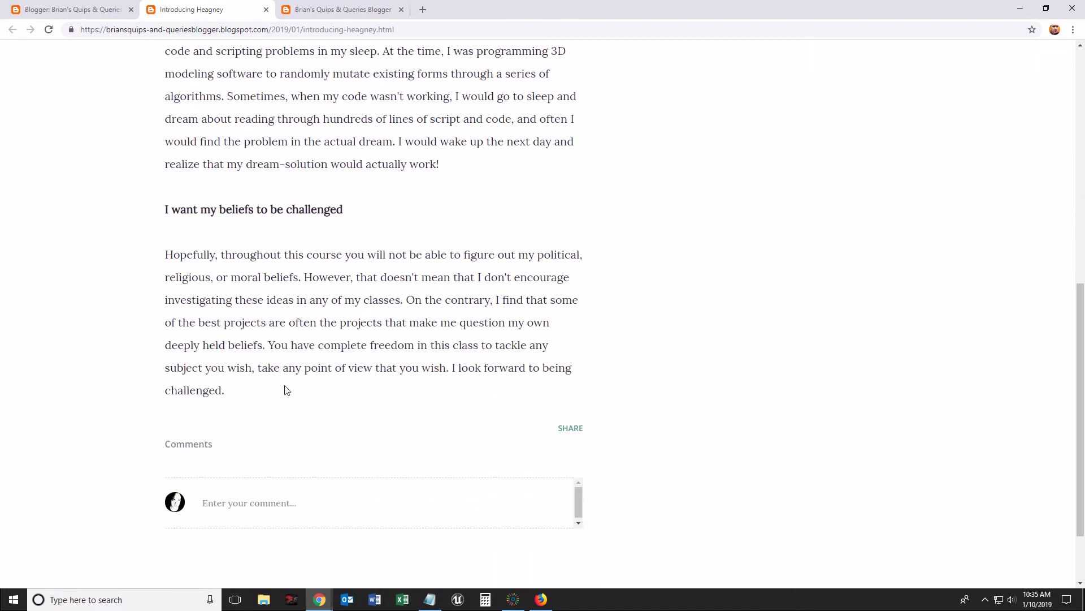
scroll(286, 402, up, 10)
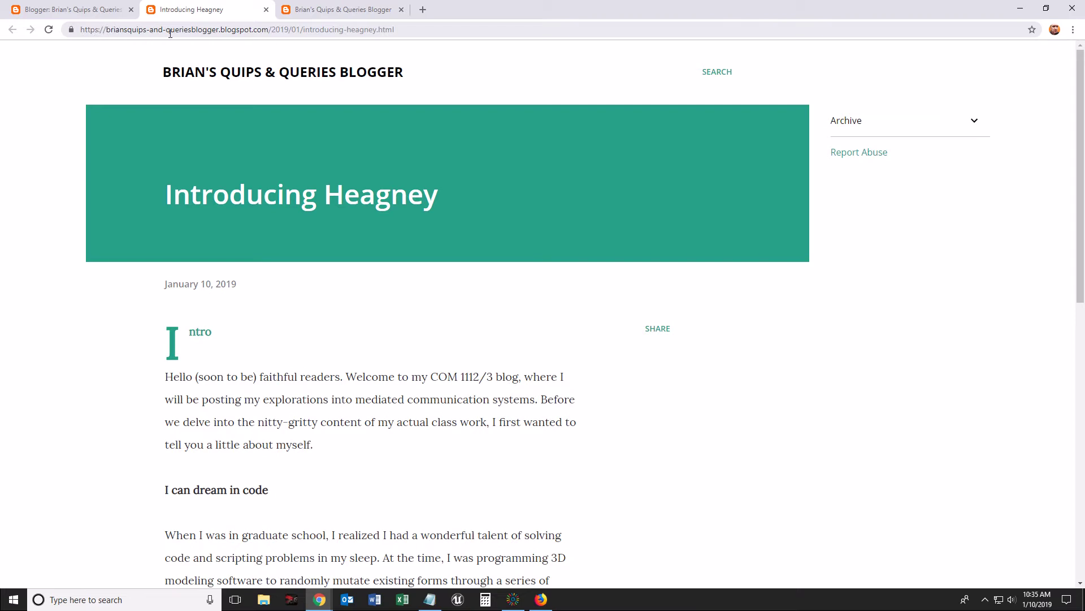
Highlight the /2019/01/introducing-heagney.html path in the post's address bar
click(270, 29)
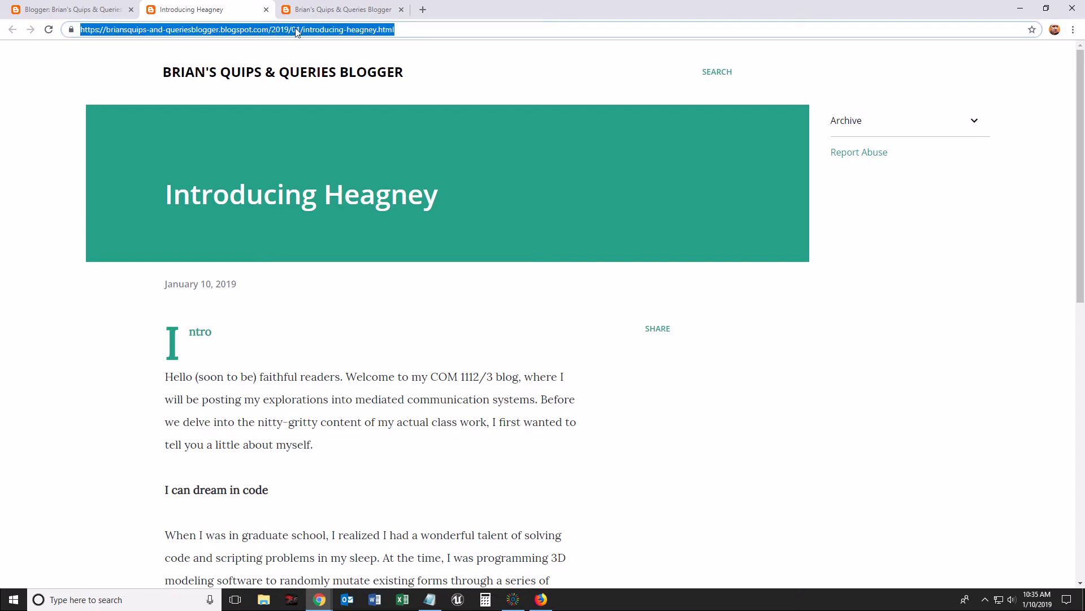
click(296, 29)
drag(269, 29, 394, 30)
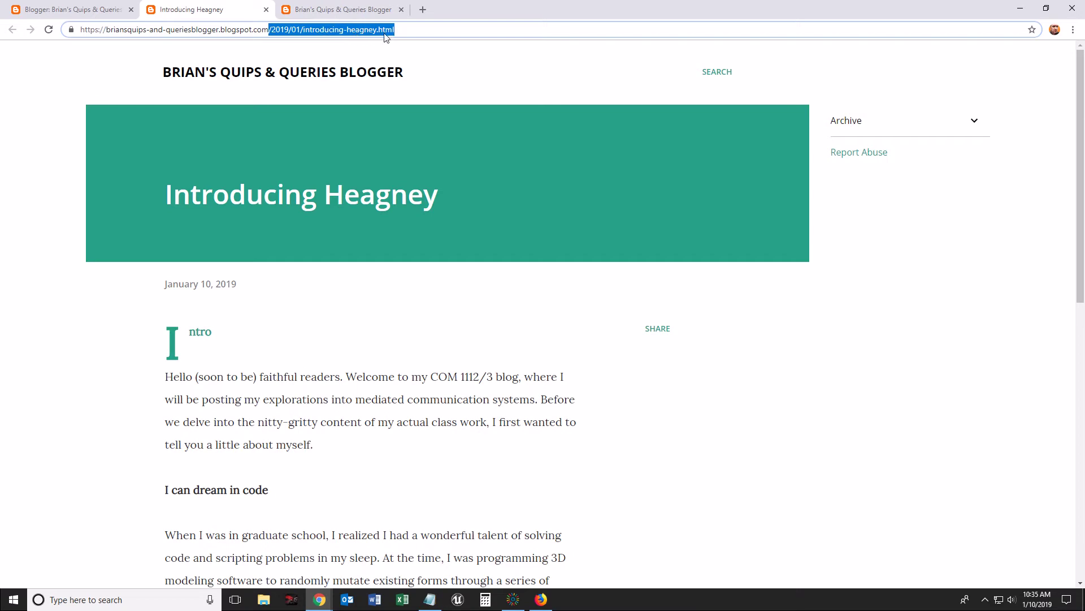
key(Escape)
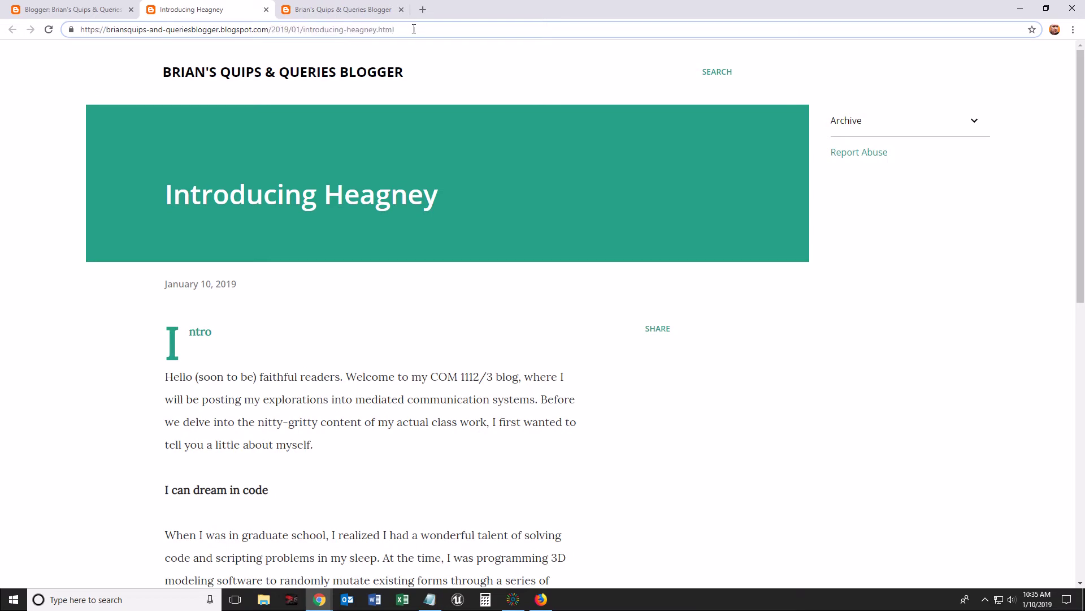
drag(413, 29, 293, 29)
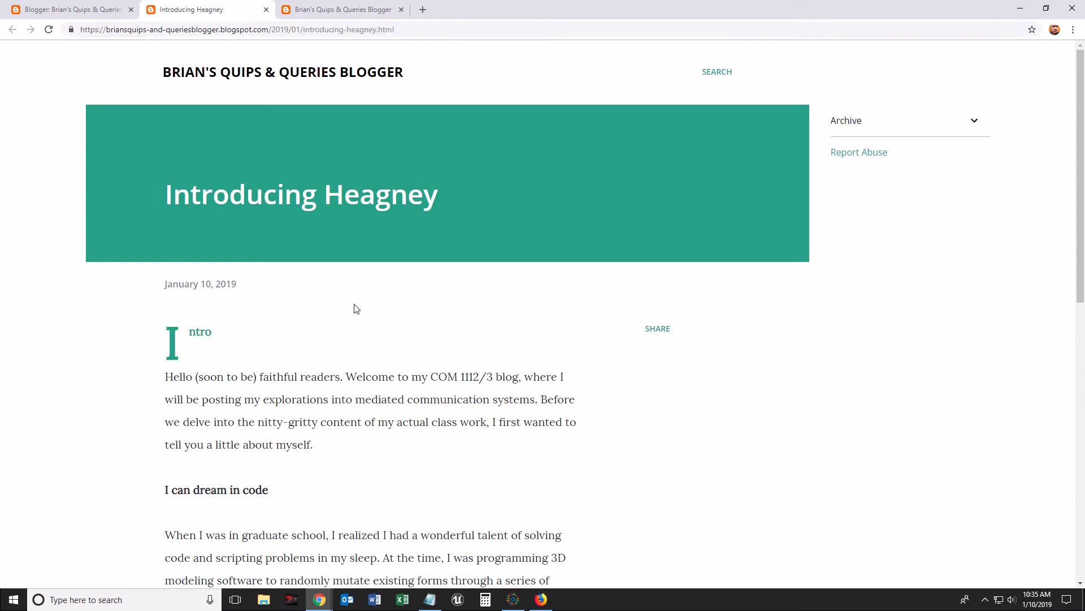
Place the post tab after the home page tab and compare the two pages
click(328, 10)
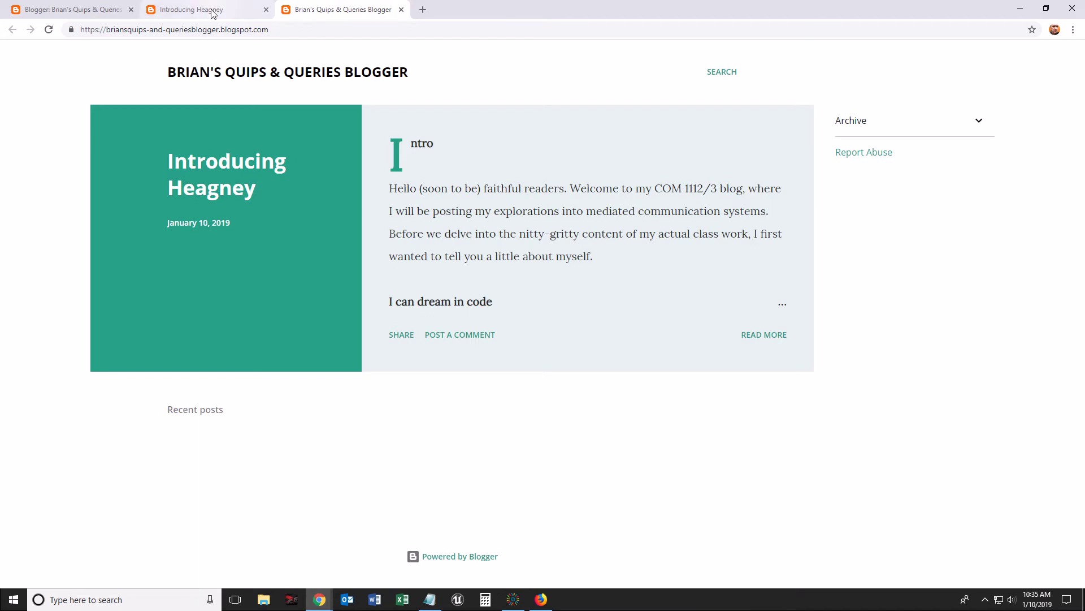
drag(210, 9, 352, 11)
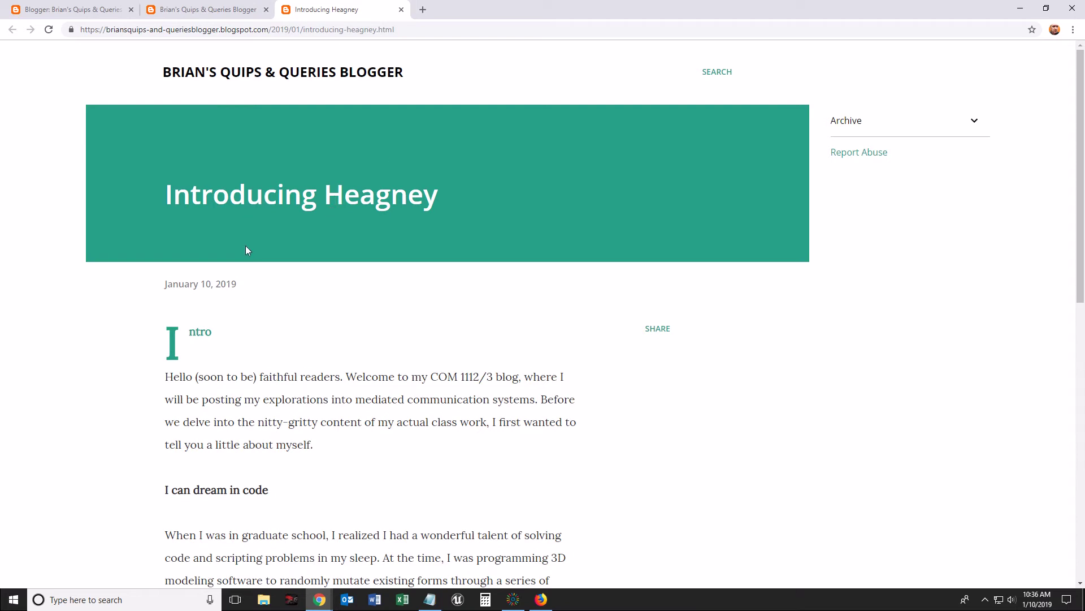
click(223, 12)
click(295, 14)
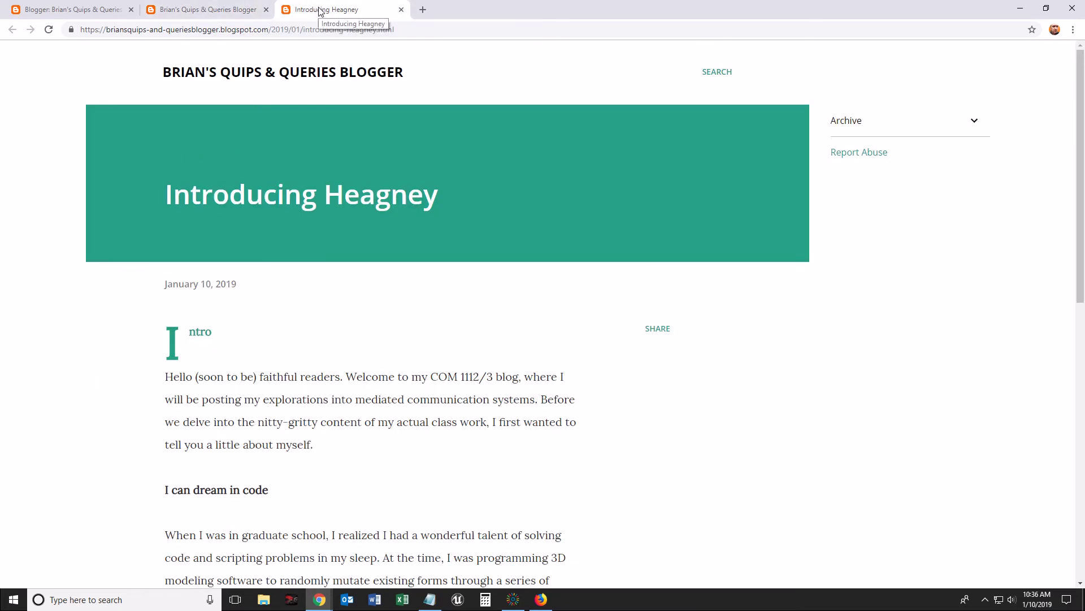
click(214, 16)
click(324, 12)
click(217, 12)
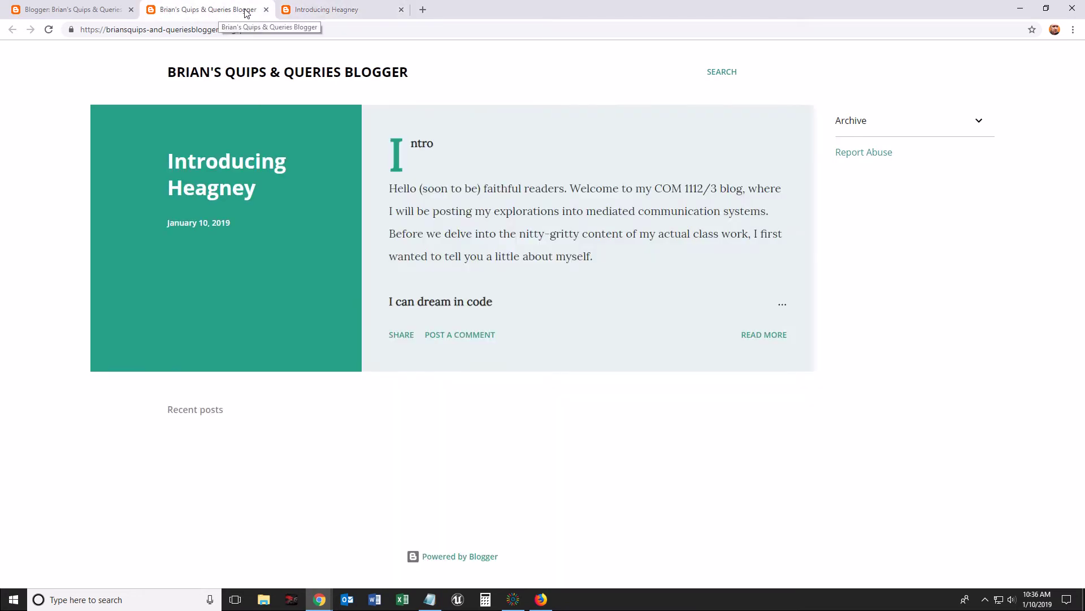
Keep alternating between the post and home page, then return to the All posts dashboard
click(339, 12)
click(240, 13)
click(295, 12)
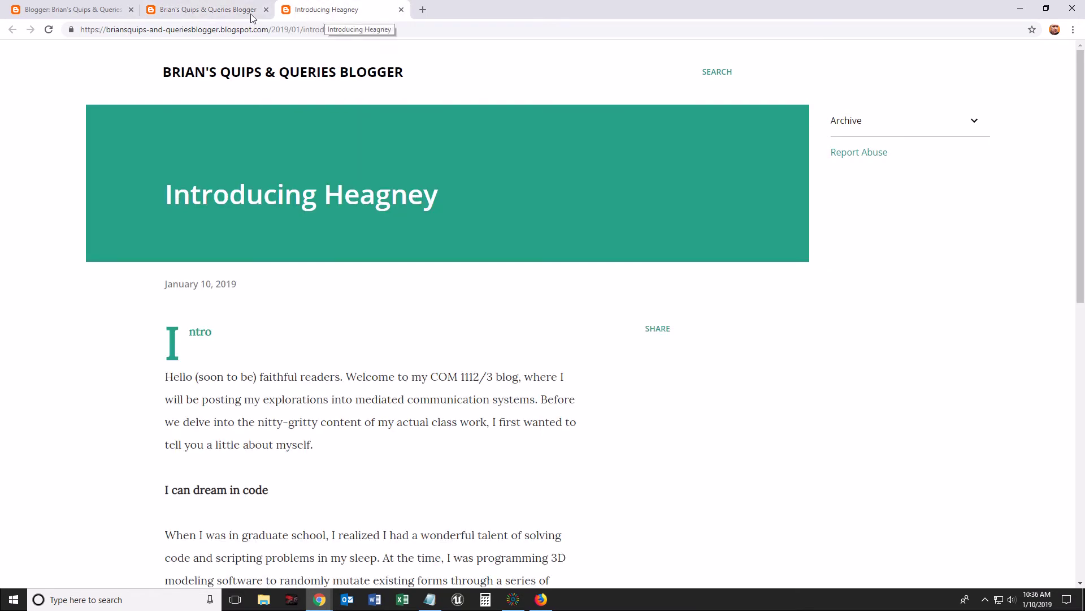
click(222, 12)
click(331, 13)
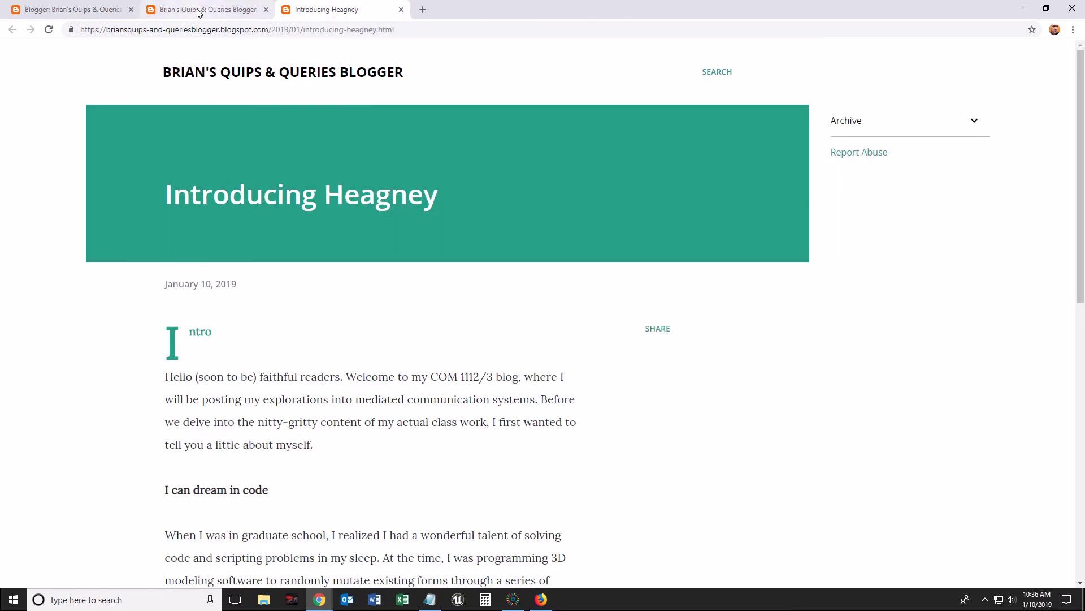
click(210, 11)
click(327, 11)
click(225, 13)
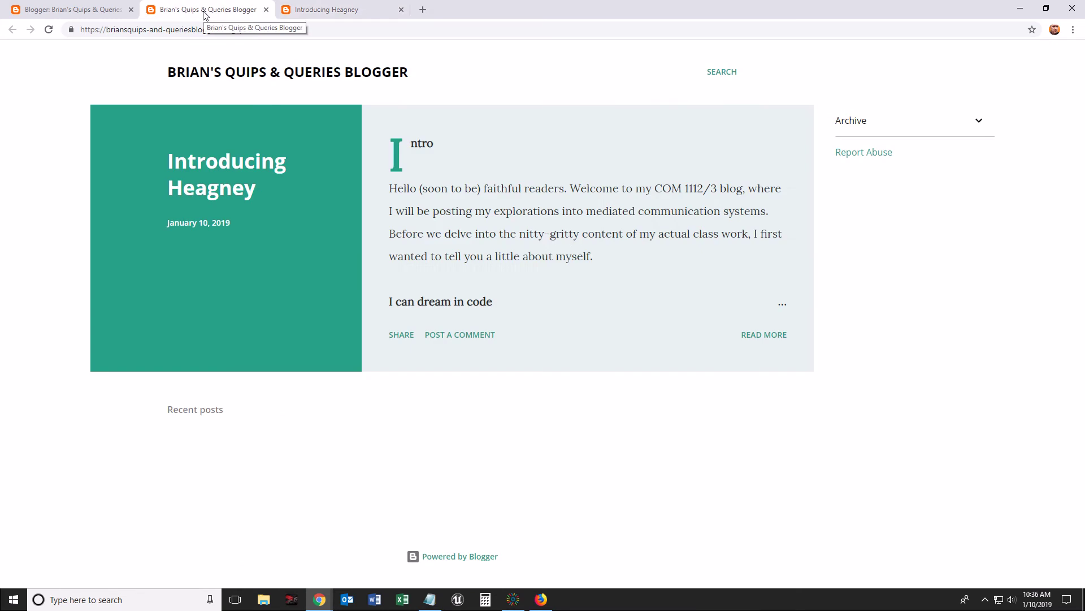
click(79, 10)
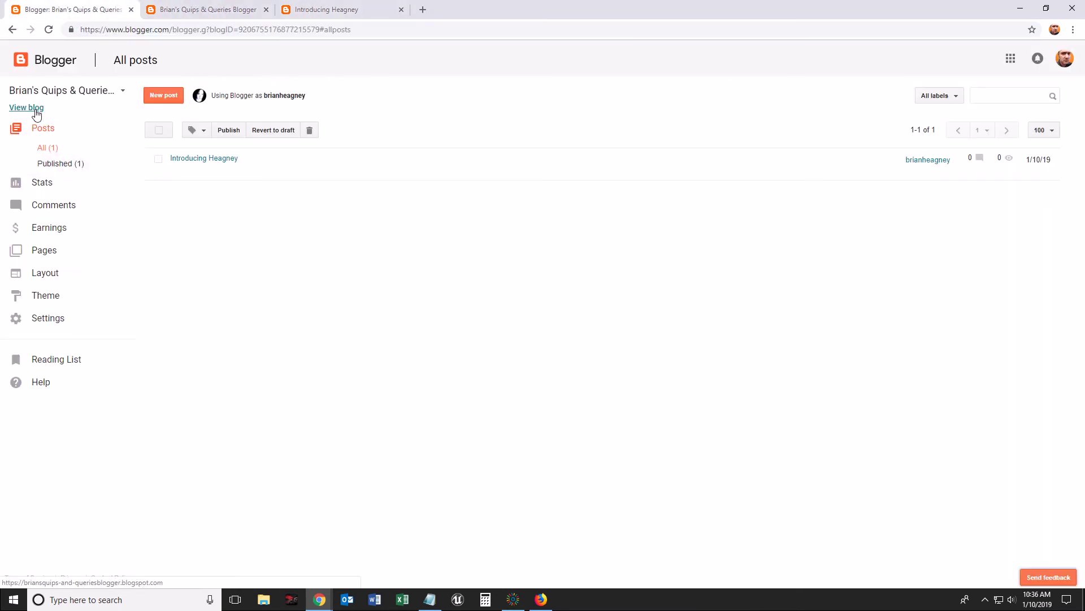
Switch the dashboard to the HPU Game Jobs blog and scroll through its posts list
click(114, 94)
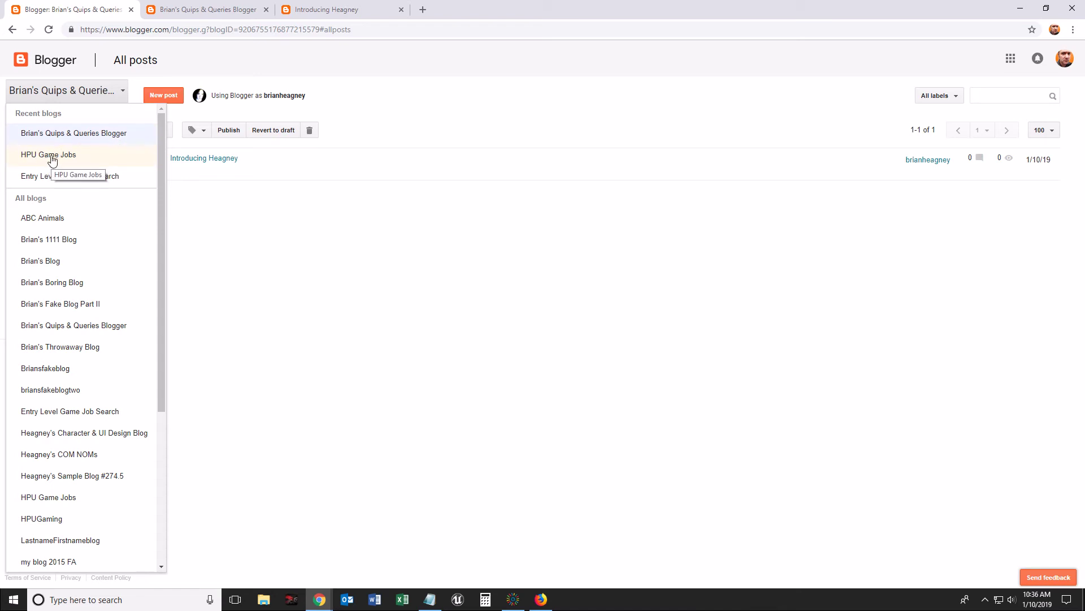
click(57, 157)
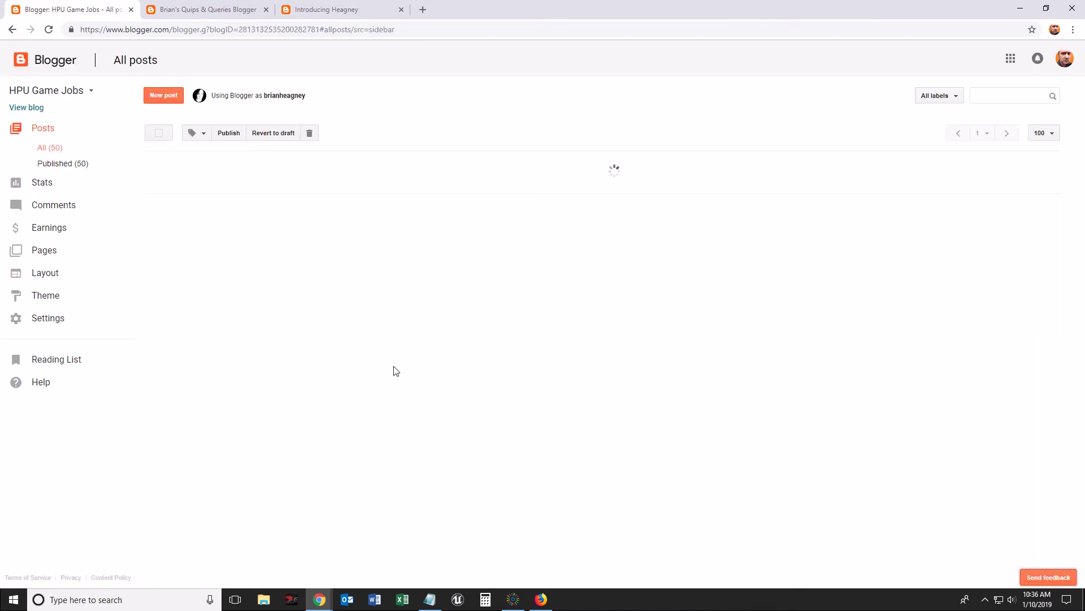
scroll(435, 358, down, 8)
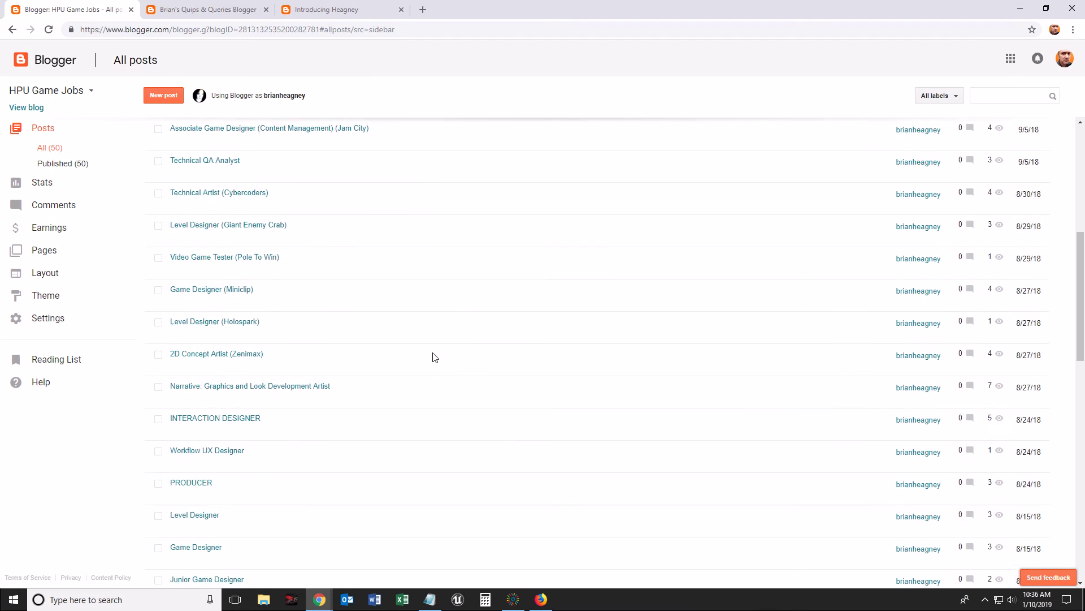
scroll(435, 357, down, 12)
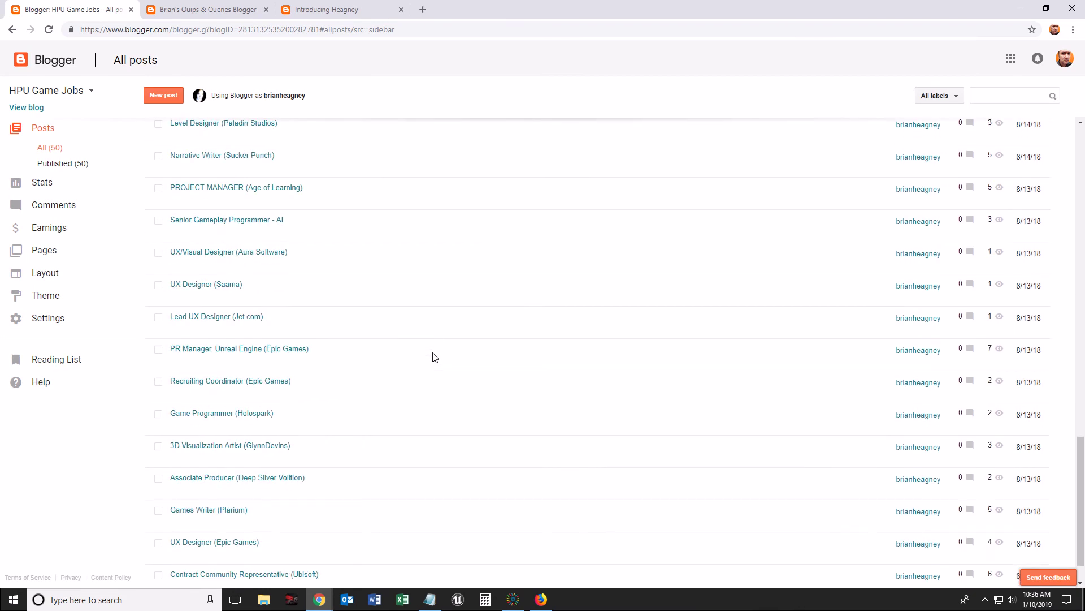
scroll(435, 357, up, 6)
scroll(435, 357, up, 15)
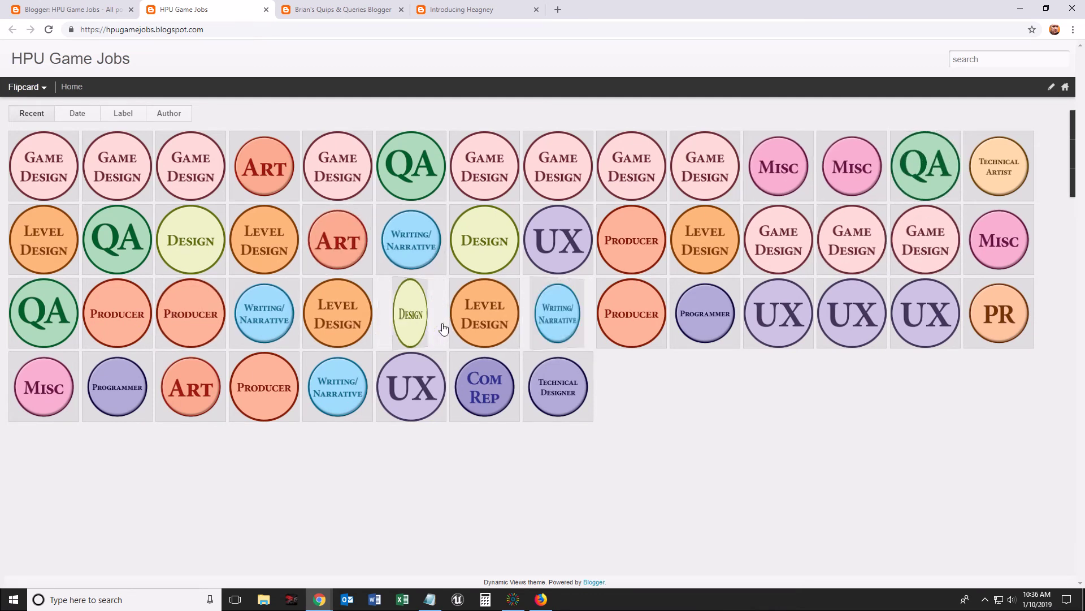
Highlight the hpugamejobs.blogspot.com home page address while showing a flipcard's post title
mouse_move(487, 313)
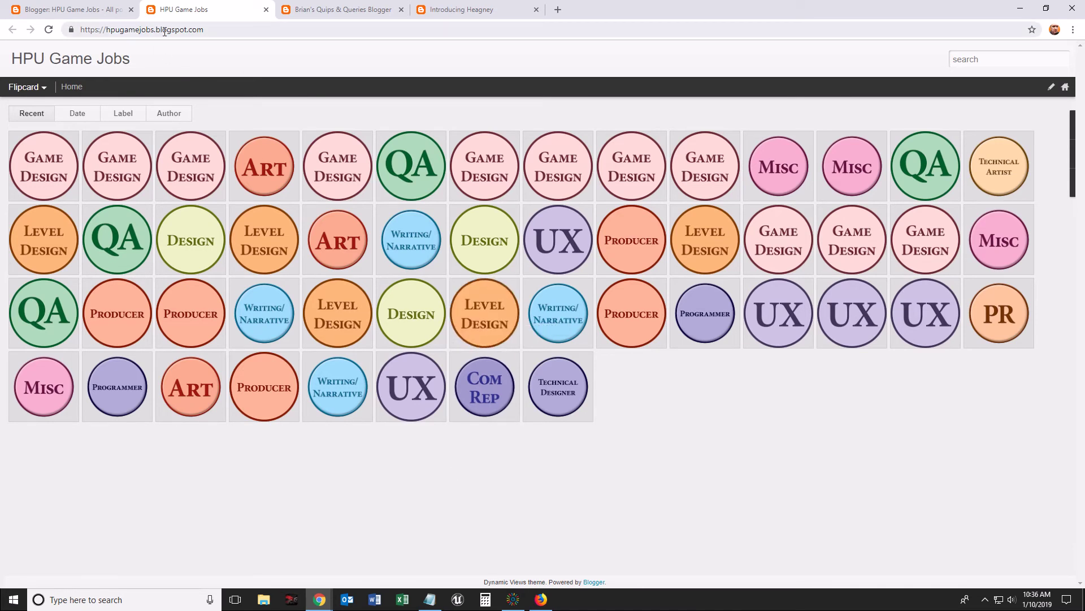
click(93, 32)
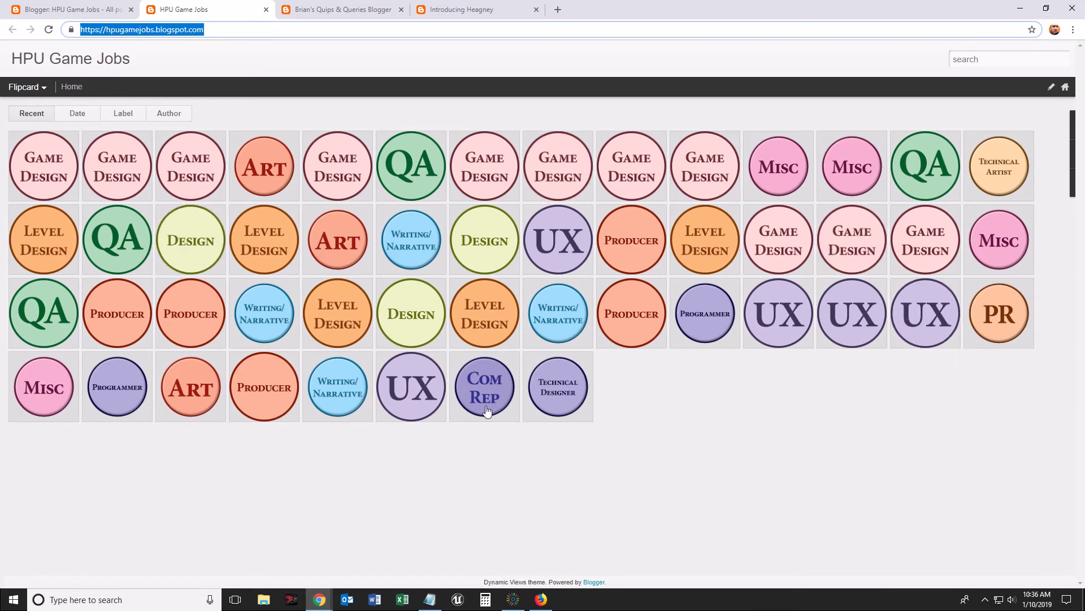
mouse_move(477, 308)
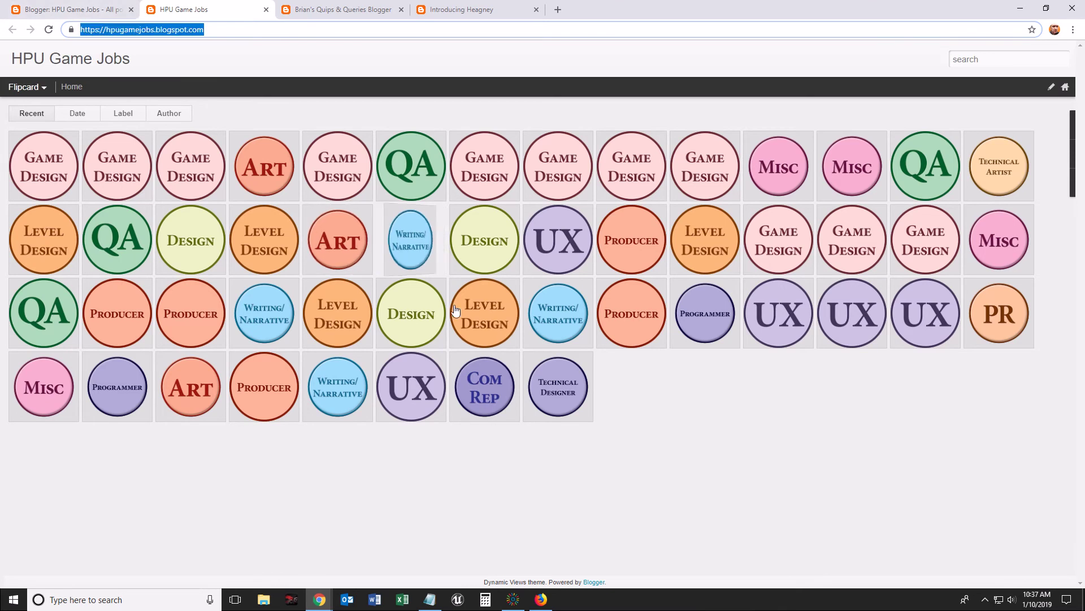
From All posts, open the Level Designer (Paladin Studios) post in a new tab
click(55, 13)
scroll(329, 329, down, 15)
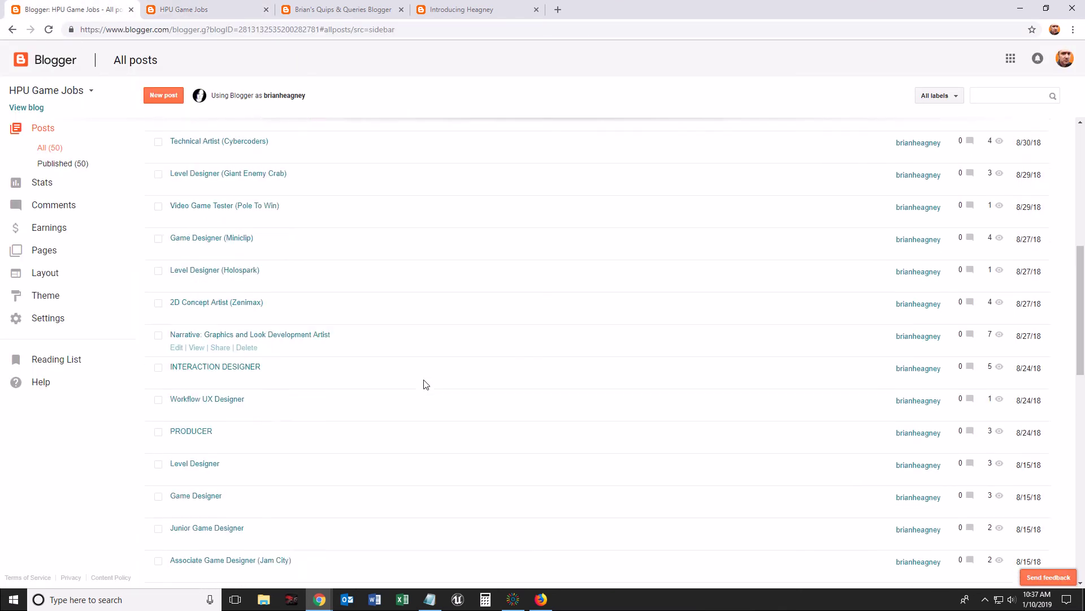
scroll(448, 394, down, 8)
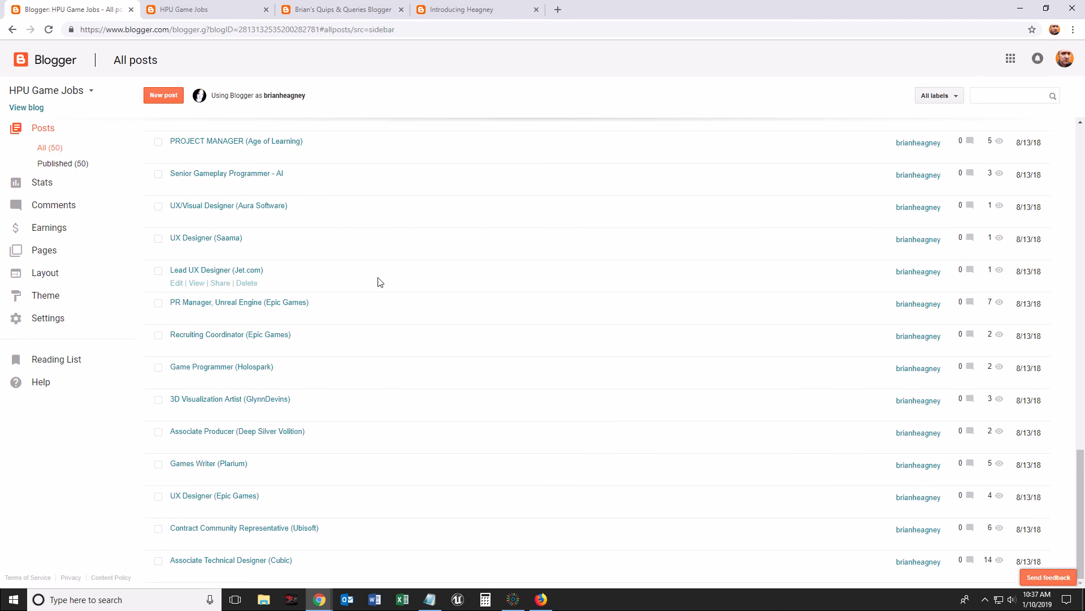
scroll(373, 291, up, 2)
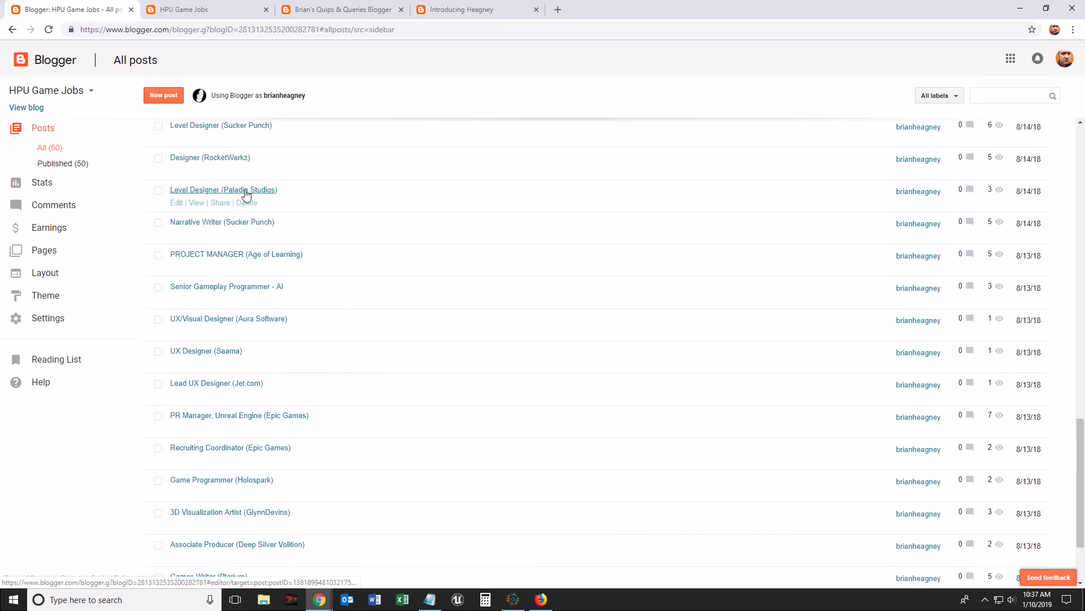
click(196, 203)
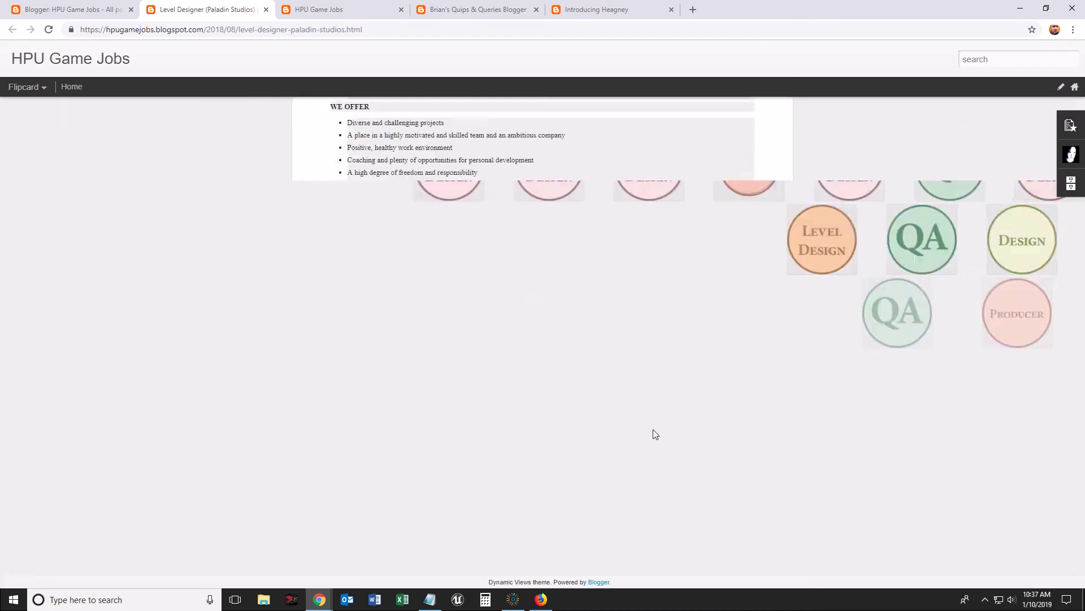
Scroll through the Level Designer post, then return to the HPU Game Jobs home page
scroll(530, 334, down, 3)
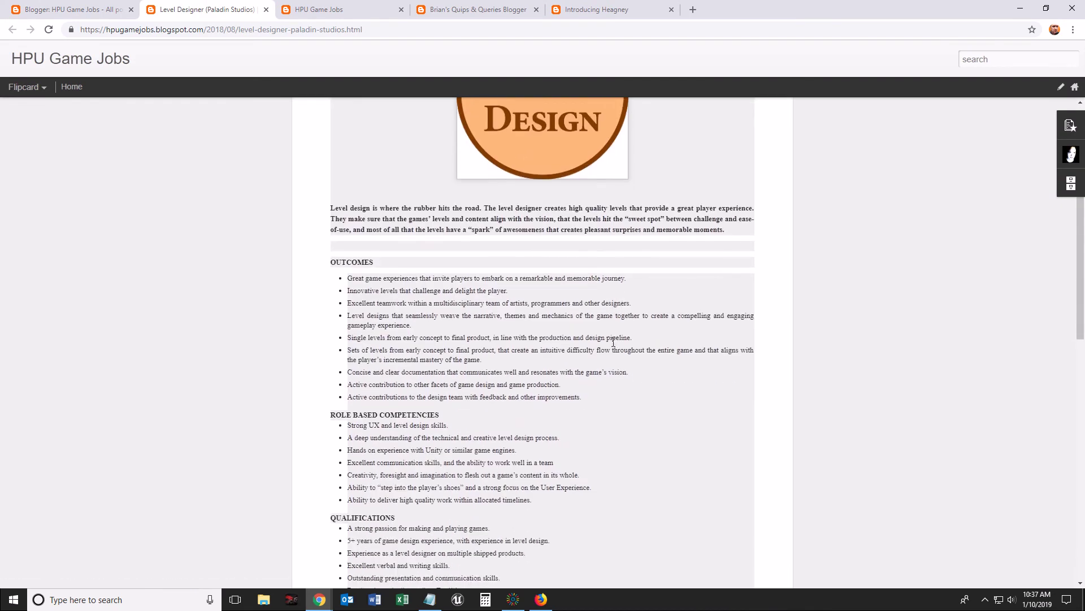
scroll(614, 342, down, 4)
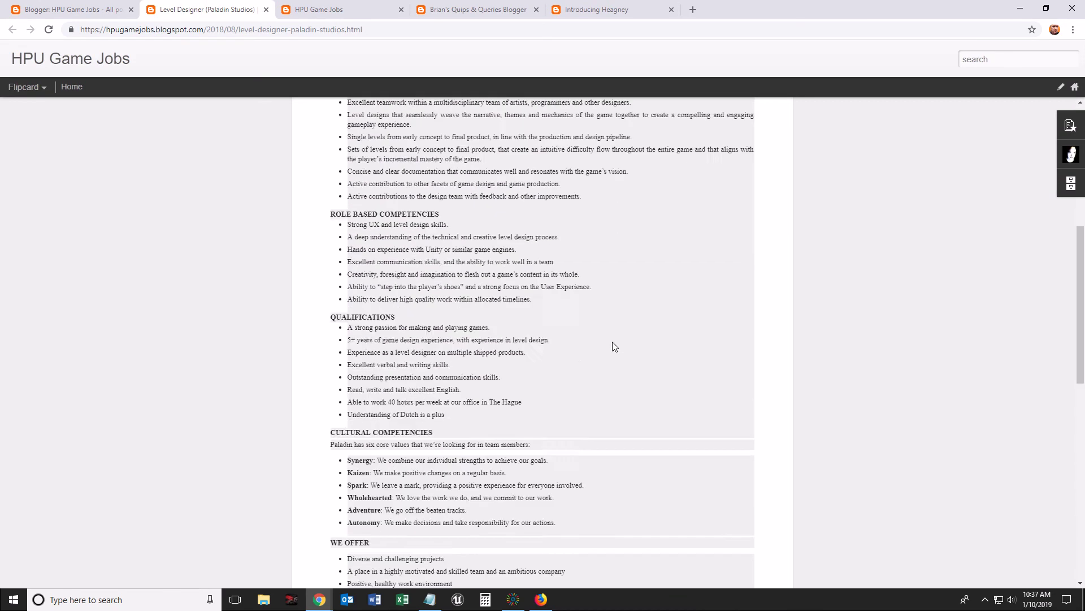
scroll(612, 342, up, 7)
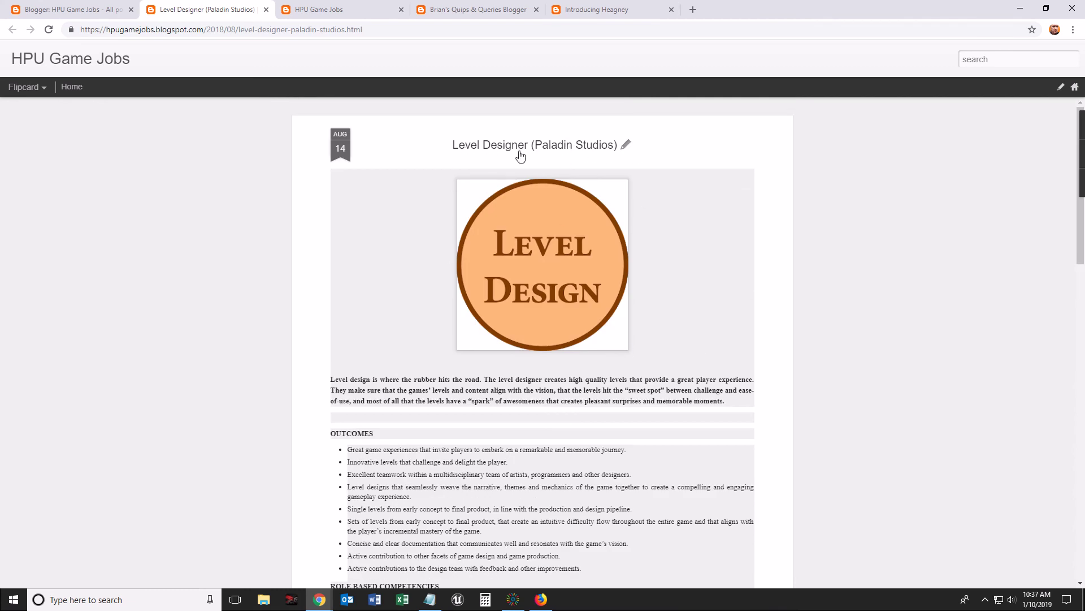
scroll(520, 156, down, 4)
scroll(396, 113, up, 2)
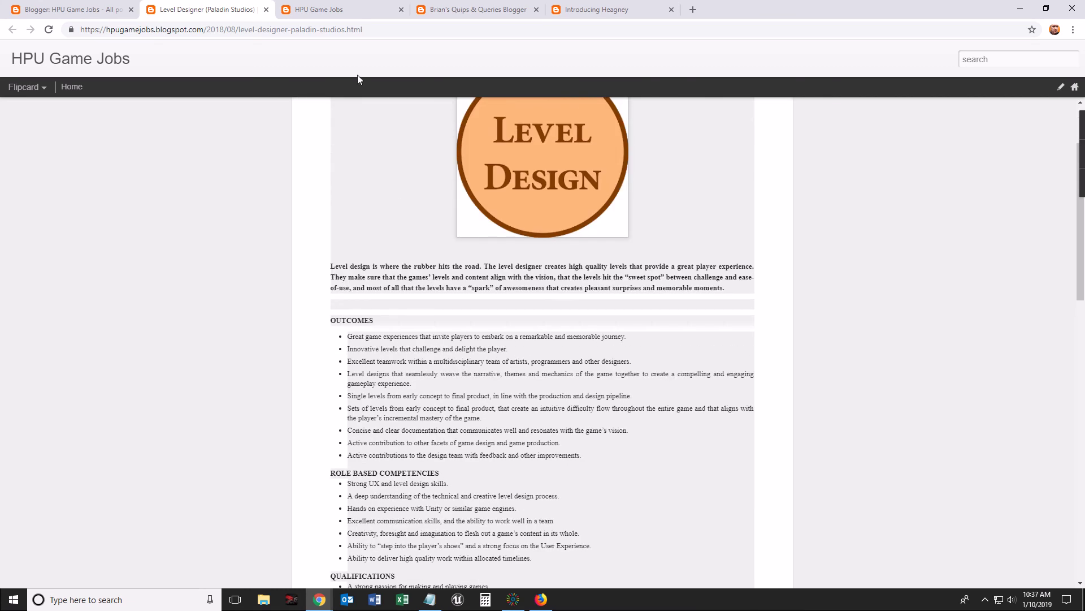
click(327, 11)
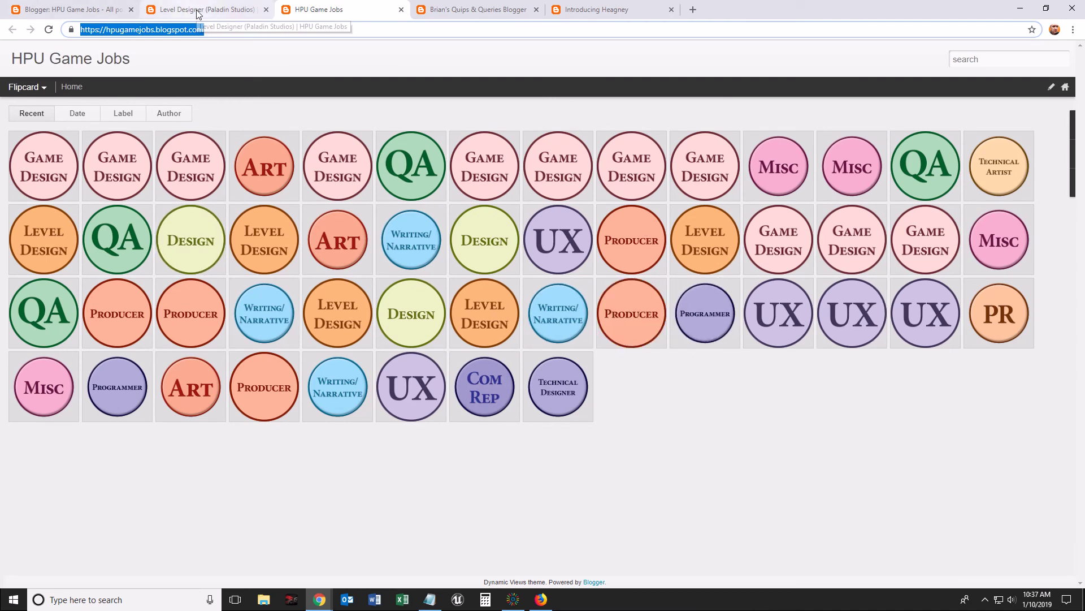
Glance at the Level Designer post, then return to the HPU Game Jobs All posts dashboard
click(173, 10)
click(77, 10)
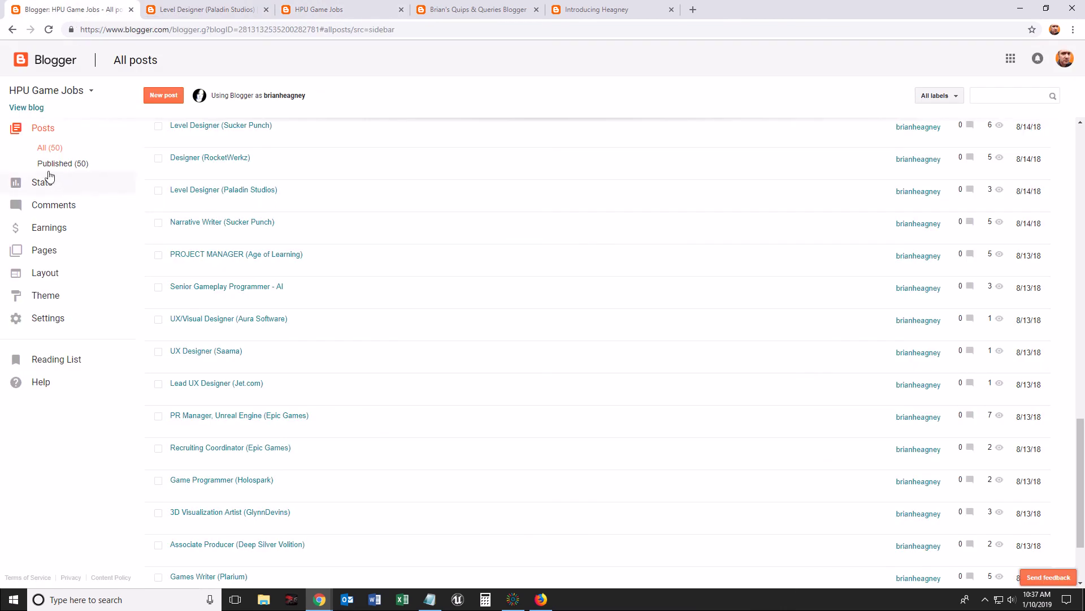